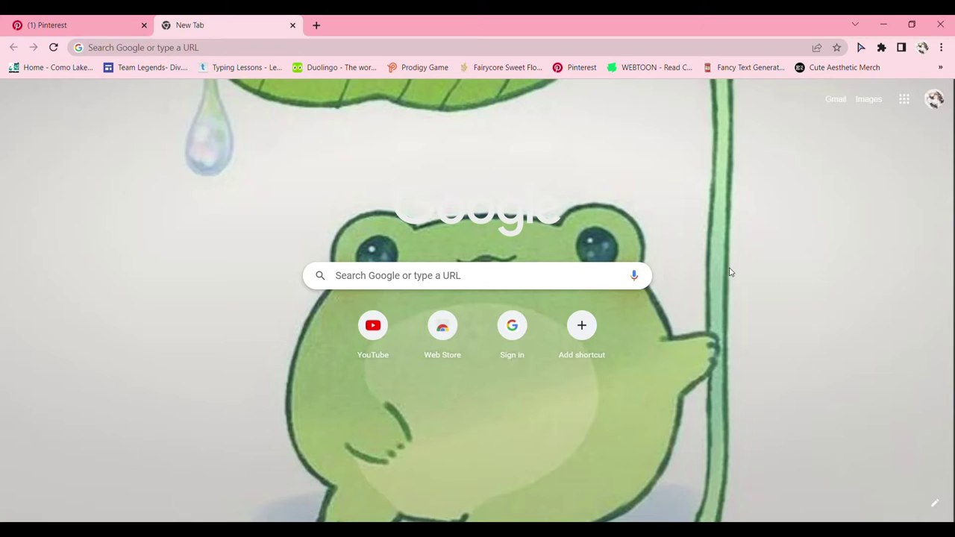
- Open Pinterest from the bookmarks and scroll through the home feed
{"action": "left_click", "coordinate": [588, 67]}
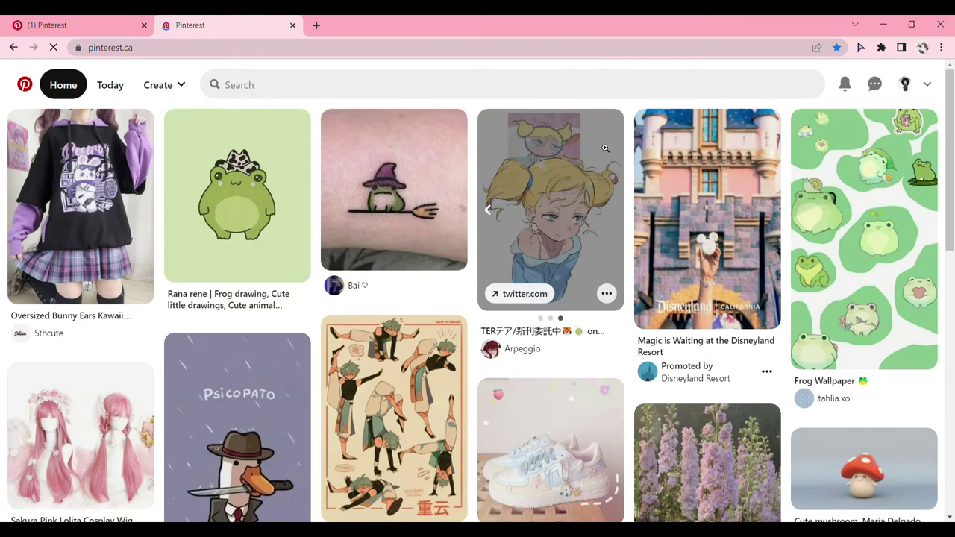
{"action": "scroll", "coordinate": [613, 168], "scroll_direction": "down", "scroll_amount": 1}
{"action": "scroll", "coordinate": [613, 168], "scroll_direction": "down", "scroll_amount": 3}
{"action": "scroll", "coordinate": [613, 168], "scroll_direction": "down", "scroll_amount": 3}
{"action": "scroll", "coordinate": [613, 168], "scroll_direction": "down", "scroll_amount": 2}
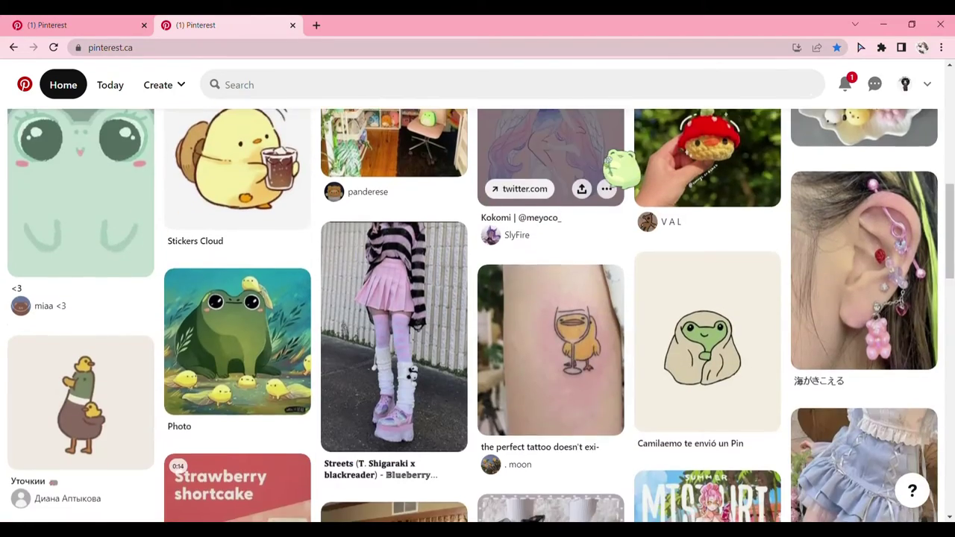
{"action": "scroll", "coordinate": [613, 168], "scroll_direction": "down", "scroll_amount": 2}
{"action": "scroll", "coordinate": [613, 168], "scroll_direction": "down", "scroll_amount": 2}
{"action": "scroll", "coordinate": [613, 168], "scroll_direction": "down", "scroll_amount": 1}
{"action": "scroll", "coordinate": [620, 168], "scroll_direction": "down", "scroll_amount": 3}
{"action": "scroll", "coordinate": [619, 164], "scroll_direction": "up", "scroll_amount": 4}
{"action": "scroll", "coordinate": [612, 160], "scroll_direction": "up", "scroll_amount": 4}
{"action": "scroll", "coordinate": [582, 149], "scroll_direction": "down", "scroll_amount": 3}
{"action": "scroll", "coordinate": [582, 150], "scroll_direction": "down", "scroll_amount": 5}
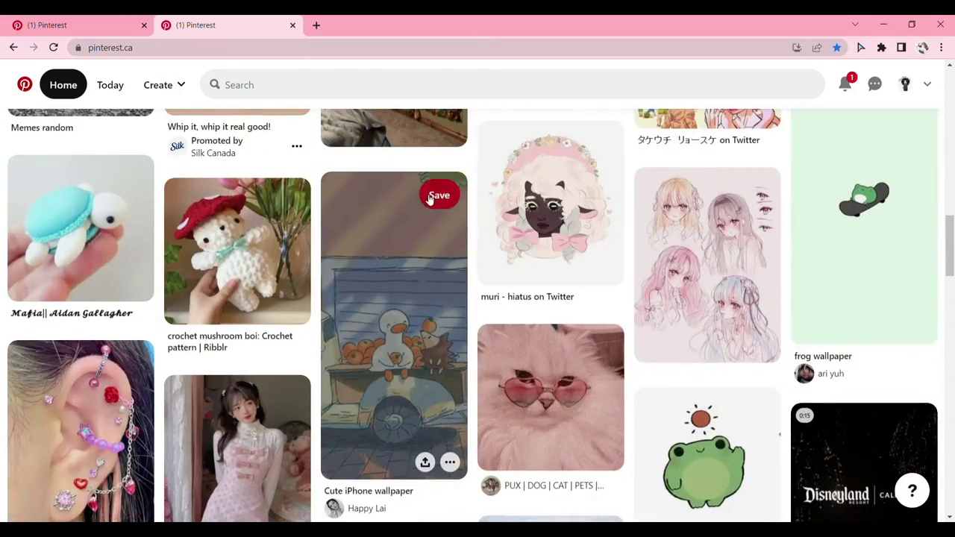
- Save the duck wallpaper pin and the ducks pin to the profile
{"action": "left_click", "coordinate": [440, 195]}
{"action": "scroll", "coordinate": [440, 196], "scroll_direction": "up", "scroll_amount": 3}
{"action": "scroll", "coordinate": [128, 252], "scroll_direction": "up", "scroll_amount": 2}
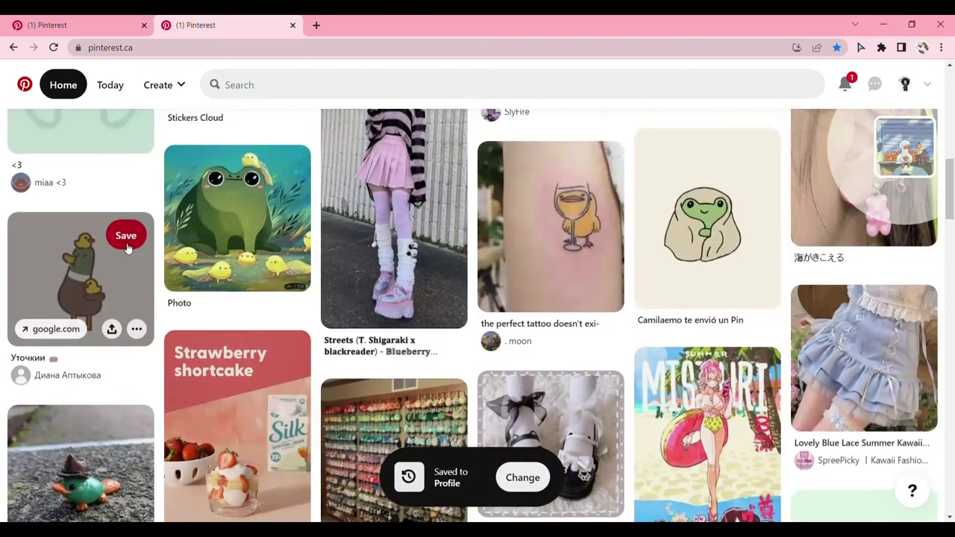
{"action": "left_click", "coordinate": [127, 237]}
{"action": "scroll", "coordinate": [128, 252], "scroll_direction": "up", "scroll_amount": 2}
{"action": "scroll", "coordinate": [128, 252], "scroll_direction": "up", "scroll_amount": 3}
{"action": "scroll", "coordinate": [395, 298], "scroll_direction": "up", "scroll_amount": 2}
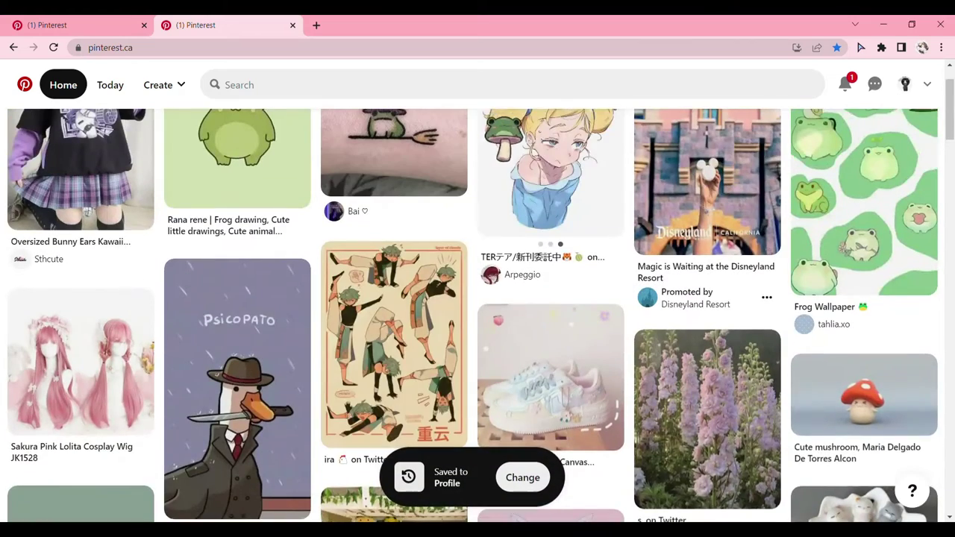
{"action": "scroll", "coordinate": [522, 186], "scroll_direction": "up", "scroll_amount": 1}
- Search Pinterest for 'frog being frog' and scroll the results
{"action": "left_click", "coordinate": [552, 95]}
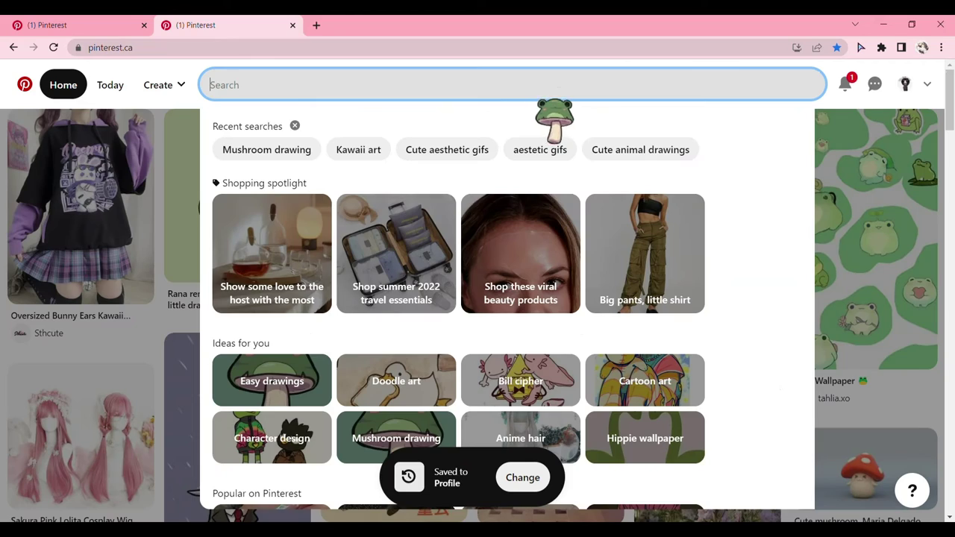
{"action": "type", "text": "frog"}
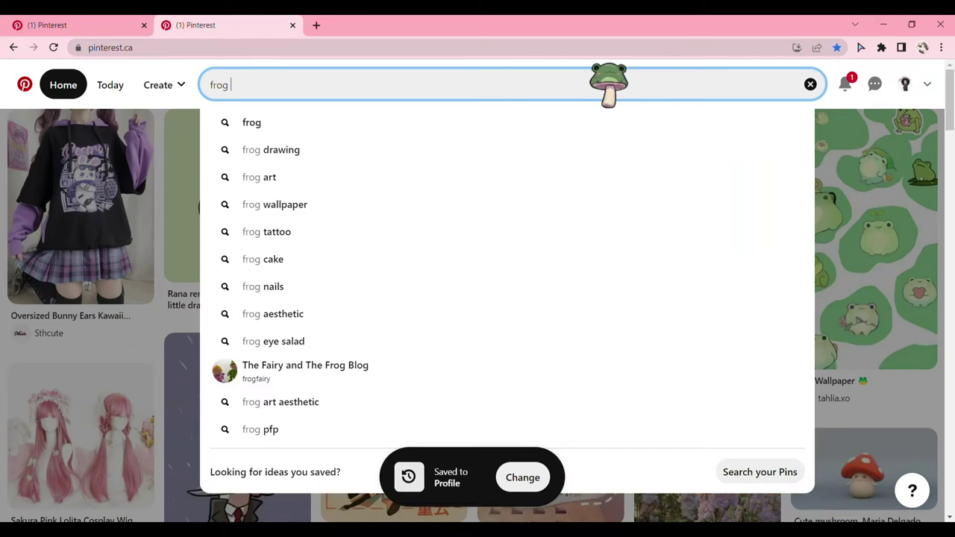
{"action": "type", "text": " being "}
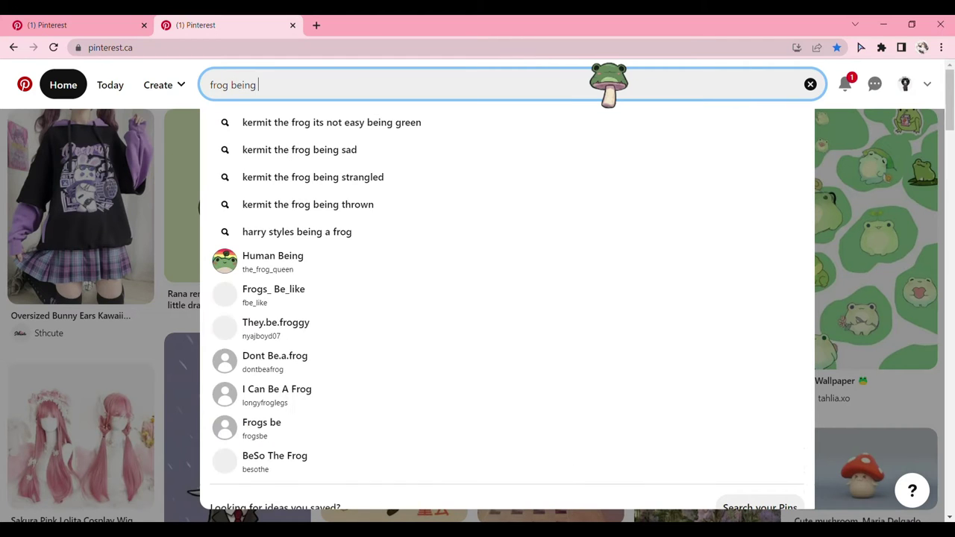
{"action": "type", "text": "frog"}
{"action": "key", "text": "Return"}
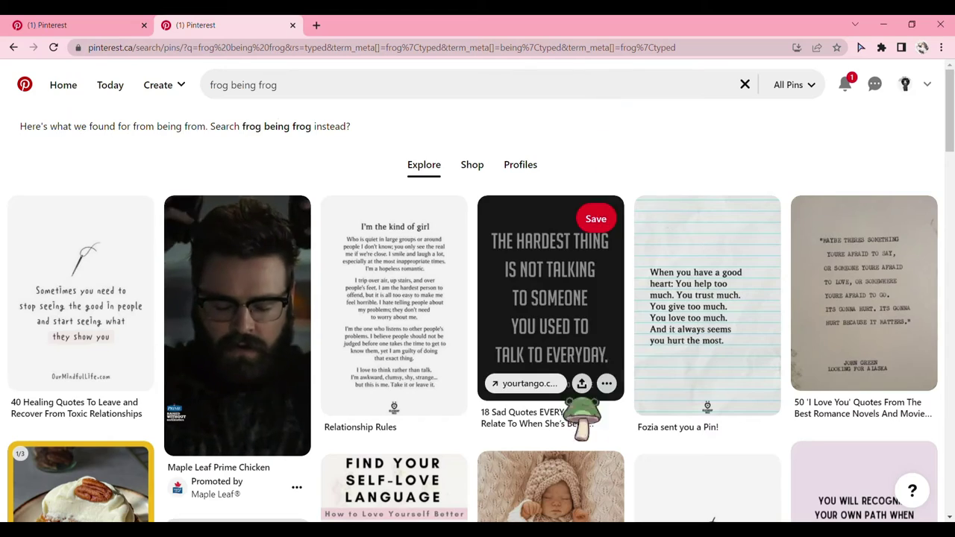
{"action": "scroll", "coordinate": [608, 369], "scroll_direction": "down", "scroll_amount": 3}
{"action": "scroll", "coordinate": [675, 310], "scroll_direction": "down", "scroll_amount": 2}
{"action": "scroll", "coordinate": [765, 254], "scroll_direction": "down", "scroll_amount": 2}
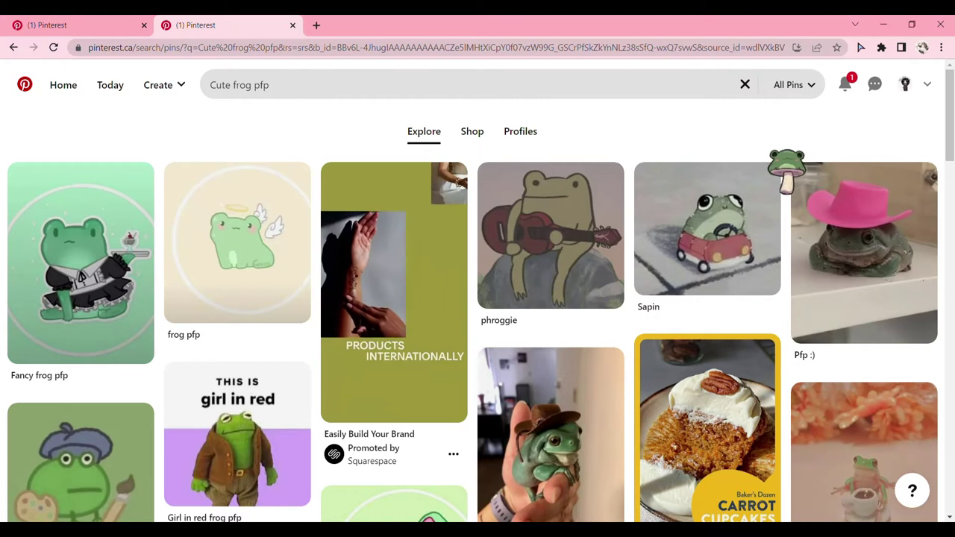
- Switch to the 'Cute frog pfp' search and browse its frog pins
{"action": "double_click", "coordinate": [690, 147]}
{"action": "left_click", "coordinate": [690, 147]}
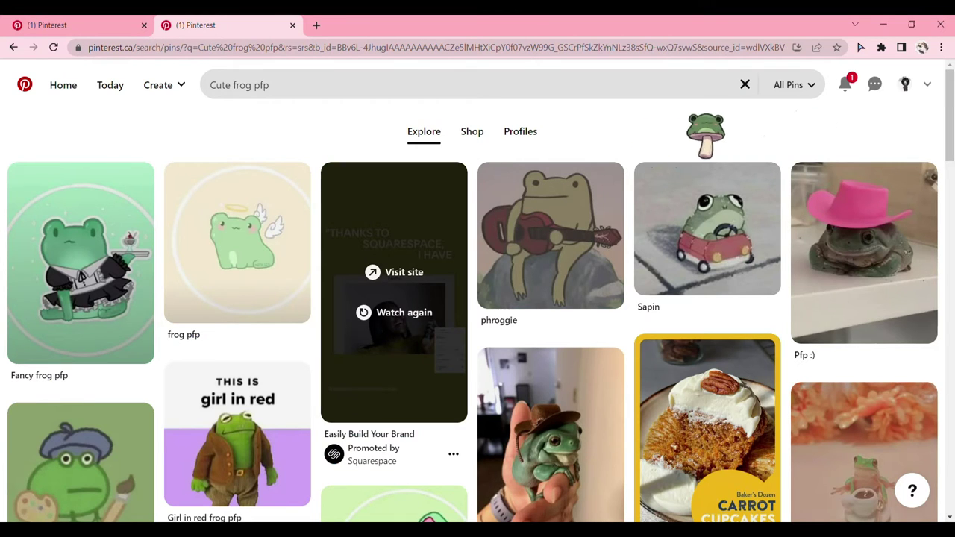
{"action": "scroll", "coordinate": [671, 149], "scroll_direction": "down", "scroll_amount": 2}
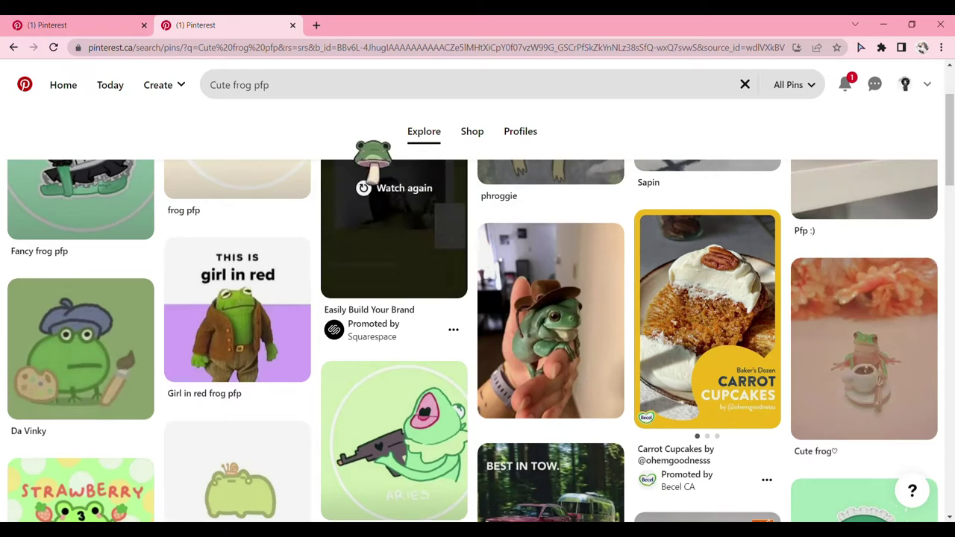
{"action": "scroll", "coordinate": [395, 224], "scroll_direction": "down", "scroll_amount": 2}
{"action": "scroll", "coordinate": [463, 314], "scroll_direction": "down", "scroll_amount": 3}
{"action": "scroll", "coordinate": [492, 350], "scroll_direction": "down", "scroll_amount": 1}
{"action": "scroll", "coordinate": [485, 351], "scroll_direction": "down", "scroll_amount": 1}
{"action": "scroll", "coordinate": [488, 343], "scroll_direction": "up", "scroll_amount": 3}
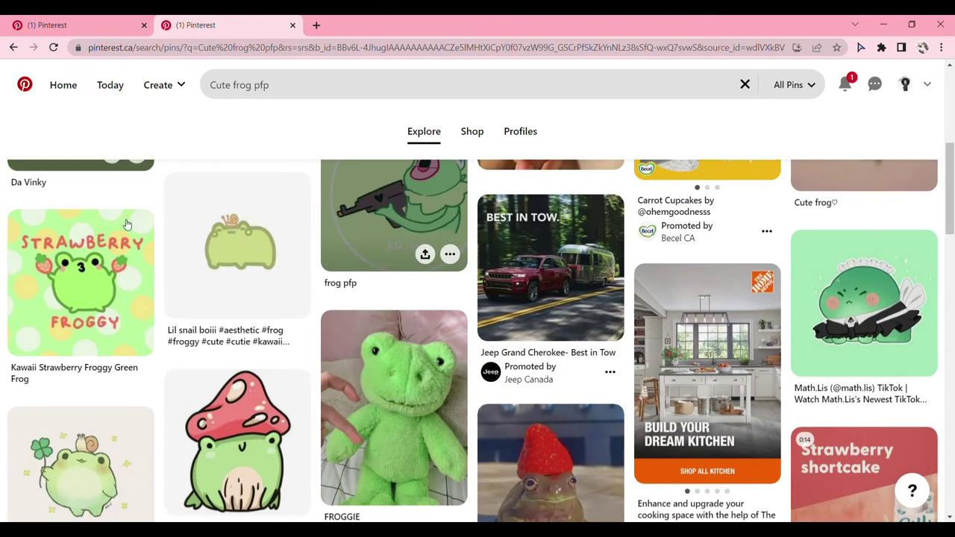
- Download the green frog-with-a-snail image and return to the search results
{"action": "left_click", "coordinate": [270, 233]}
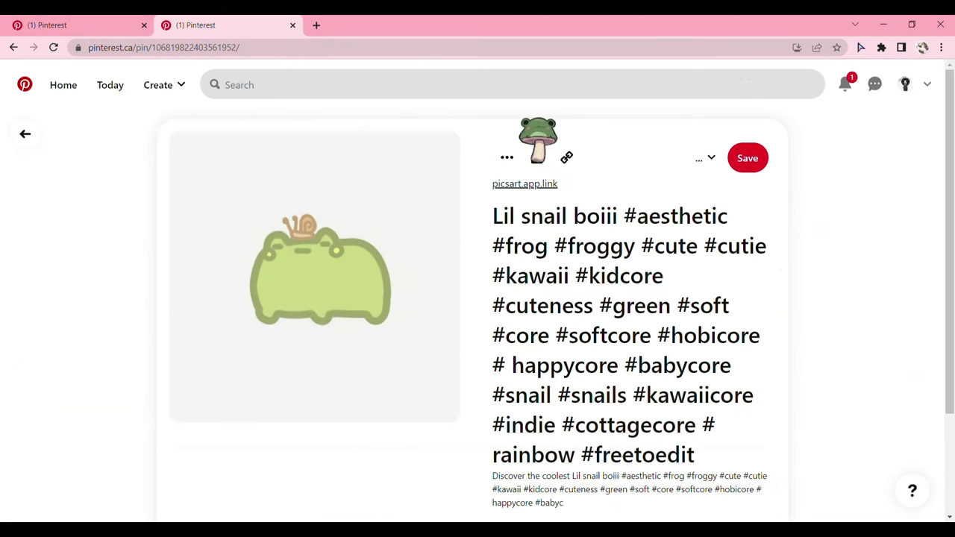
{"action": "left_click", "coordinate": [506, 157]}
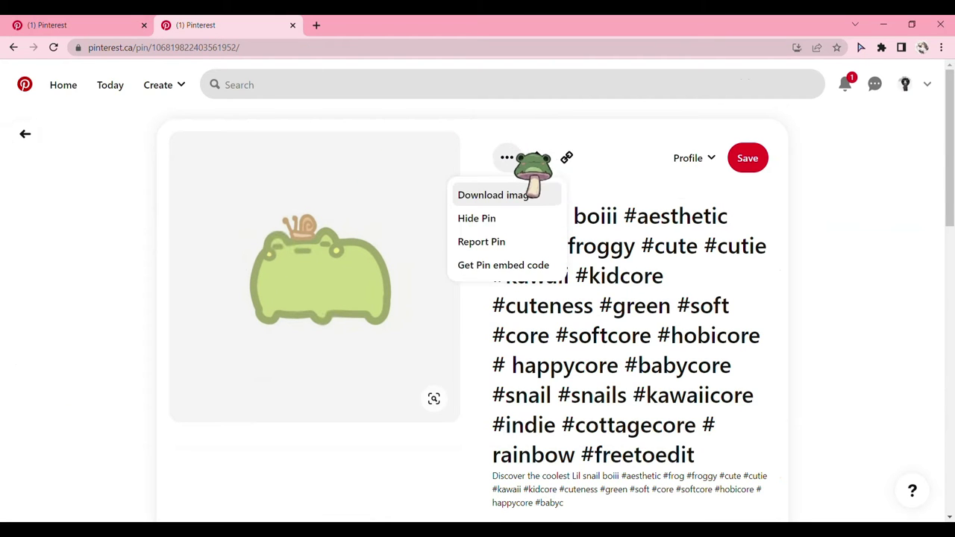
{"action": "left_click", "coordinate": [552, 198]}
{"action": "left_click", "coordinate": [25, 134]}
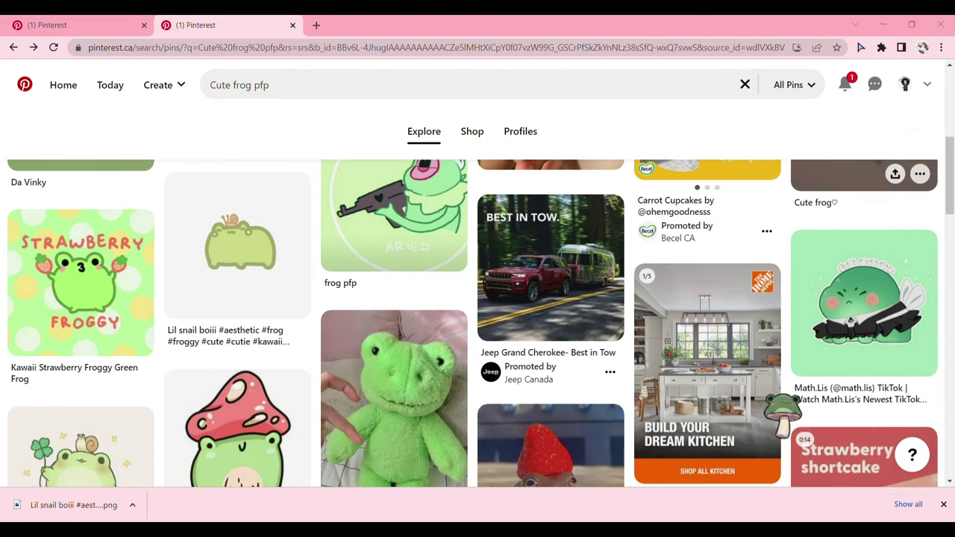
- Browse further down the frog results, then move to a fresh new tab
{"action": "scroll", "coordinate": [768, 418], "scroll_direction": "down", "scroll_amount": 2}
{"action": "scroll", "coordinate": [768, 418], "scroll_direction": "down", "scroll_amount": 1}
{"action": "scroll", "coordinate": [768, 407], "scroll_direction": "down", "scroll_amount": 1}
{"action": "scroll", "coordinate": [768, 403], "scroll_direction": "down", "scroll_amount": 2}
{"action": "scroll", "coordinate": [746, 321], "scroll_direction": "up", "scroll_amount": 4}
{"action": "scroll", "coordinate": [619, 295], "scroll_direction": "up", "scroll_amount": 3}
{"action": "scroll", "coordinate": [589, 280], "scroll_direction": "down", "scroll_amount": 4}
{"action": "scroll", "coordinate": [590, 274], "scroll_direction": "down", "scroll_amount": 4}
{"action": "scroll", "coordinate": [593, 272], "scroll_direction": "down", "scroll_amount": 3}
{"action": "scroll", "coordinate": [593, 267], "scroll_direction": "down", "scroll_amount": 2}
{"action": "scroll", "coordinate": [594, 265], "scroll_direction": "down", "scroll_amount": 2}
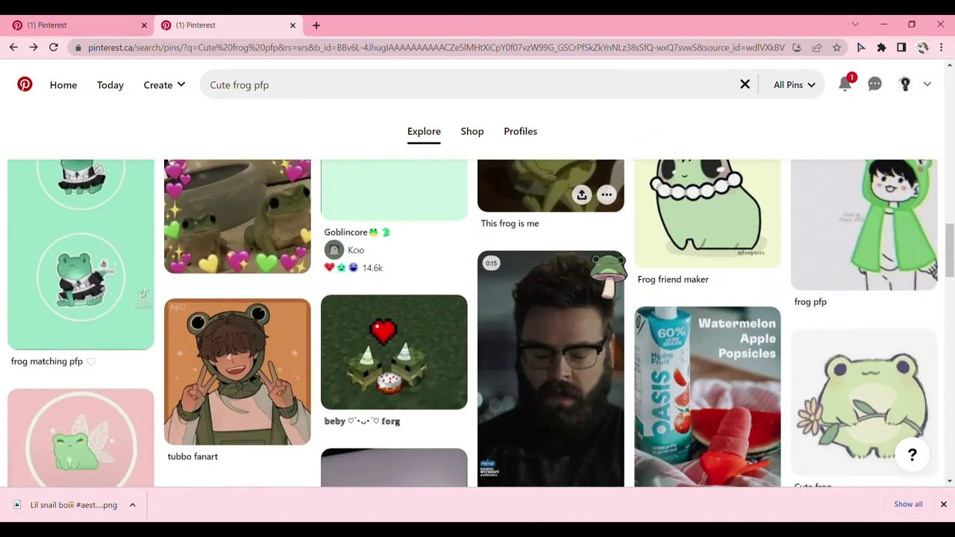
{"action": "scroll", "coordinate": [590, 261], "scroll_direction": "down", "scroll_amount": 1}
{"action": "left_click", "coordinate": [584, 256]}
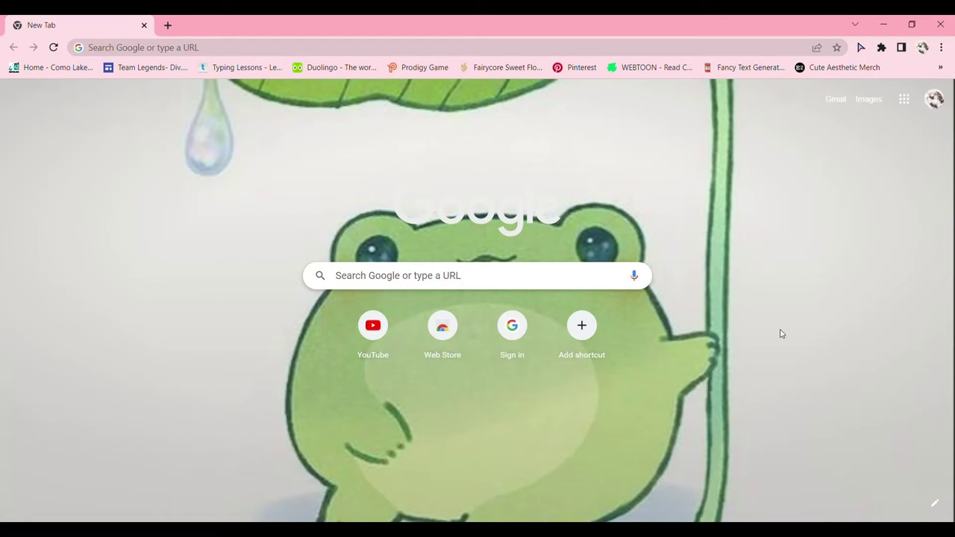
- Go to the remove.bg site by entering 'remove.bg' from the new tab page
{"action": "left_click", "coordinate": [413, 277]}
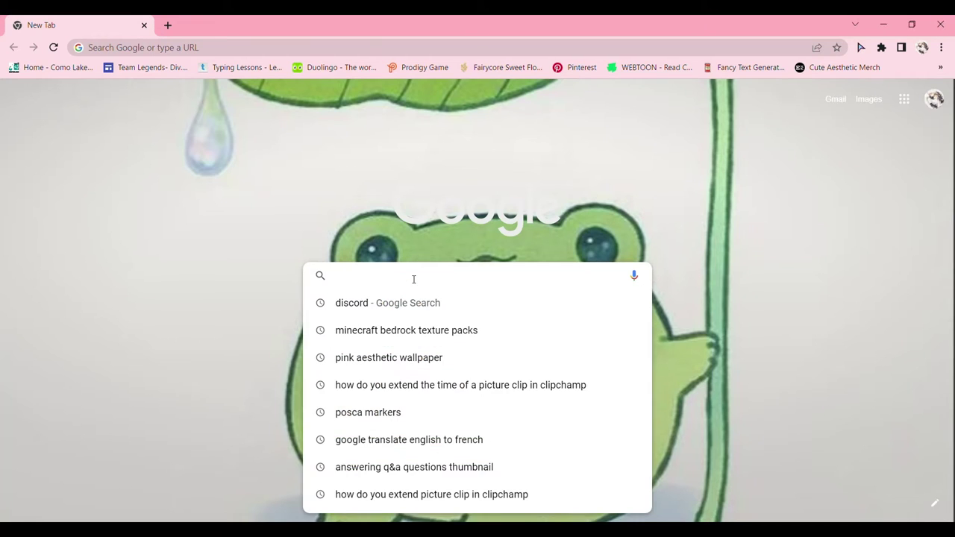
{"action": "type", "text": "remove"}
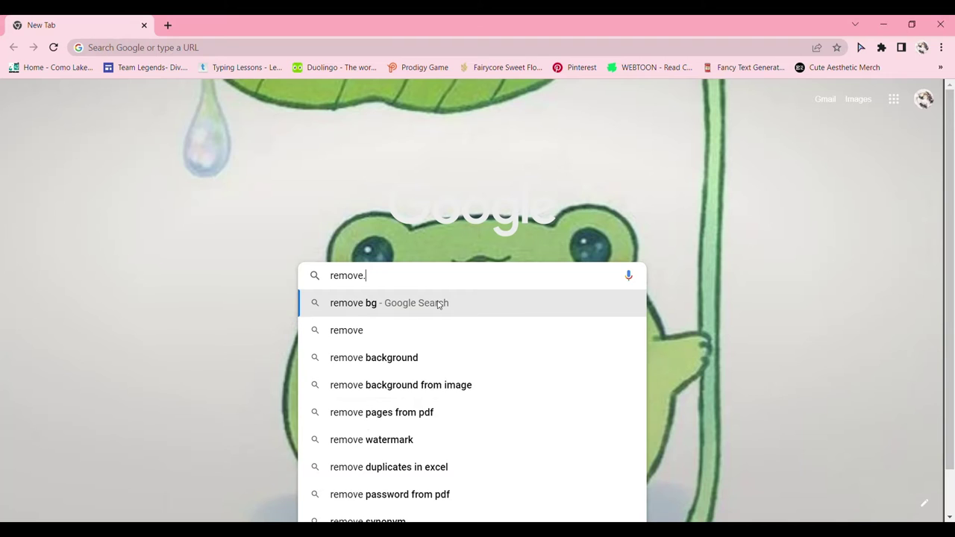
{"action": "key", "text": "BackSpace"}
{"action": "type", "text": ".bg"}
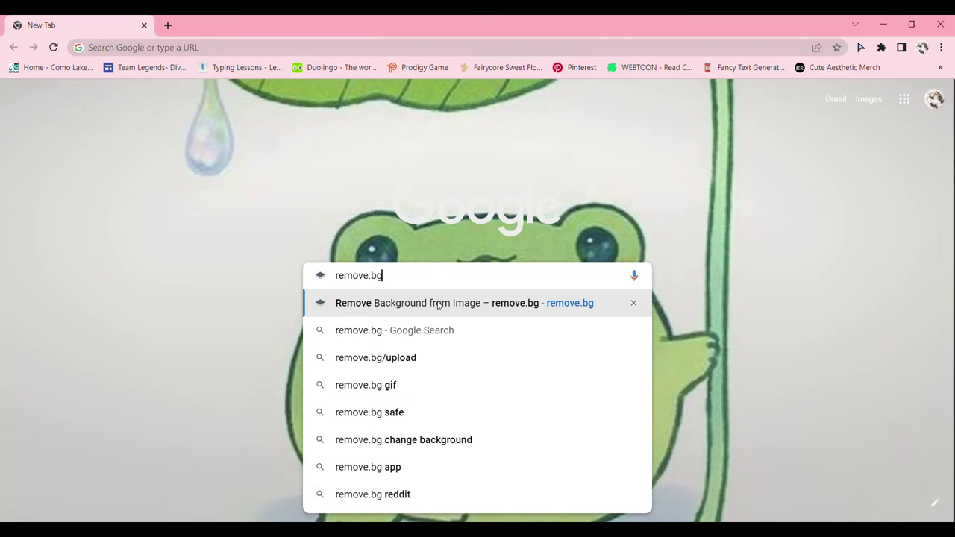
{"action": "left_click", "coordinate": [438, 305]}
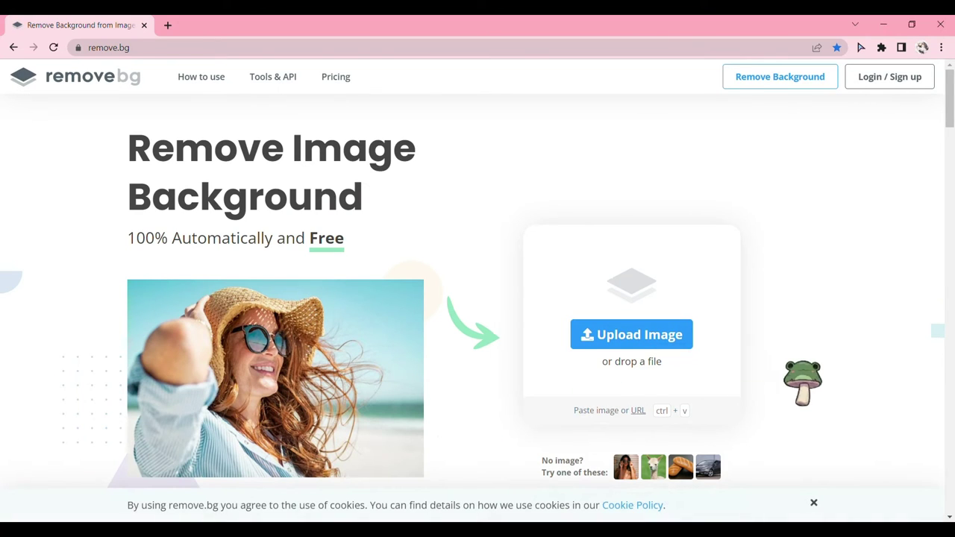
- Upload the snail frog image and download its background-removed version
{"action": "left_click", "coordinate": [656, 330]}
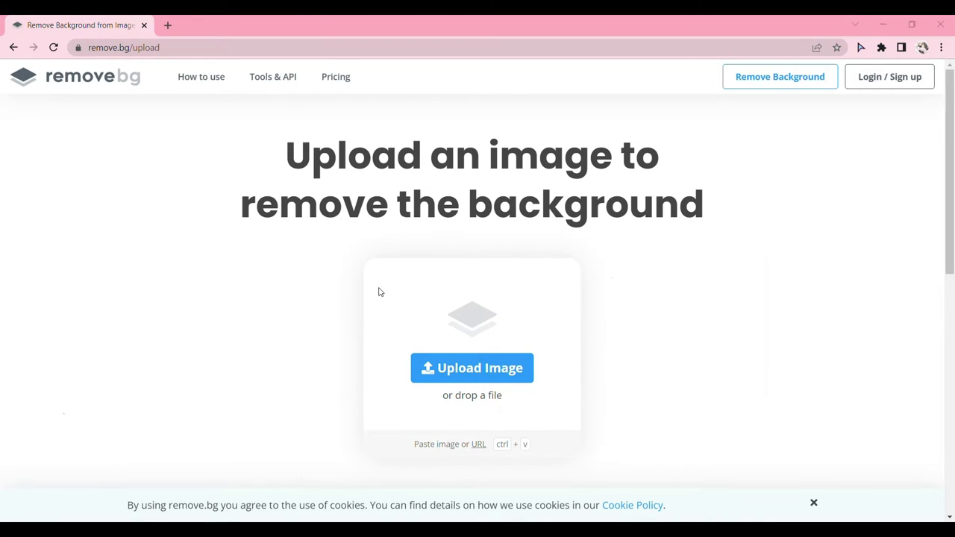
{"action": "key", "text": "ctrl+v"}
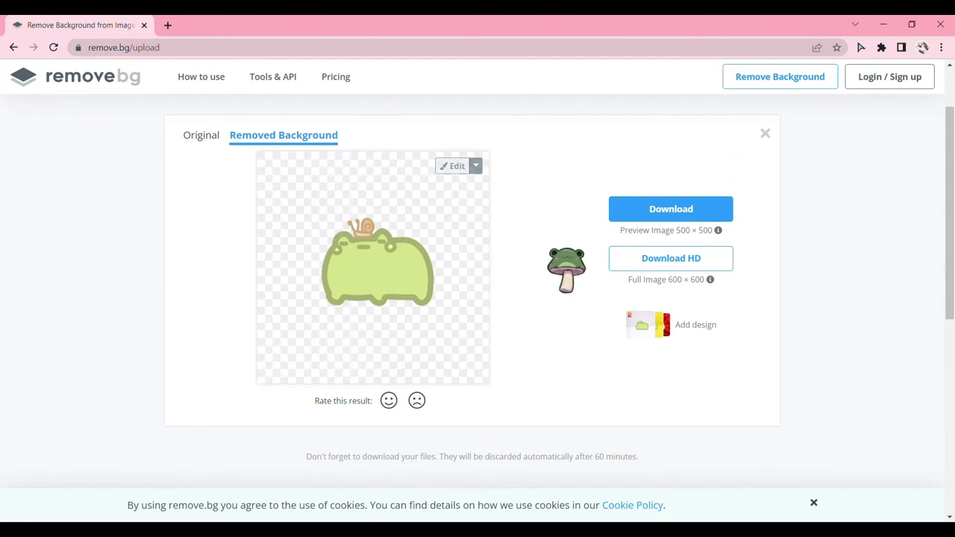
{"action": "left_click", "coordinate": [649, 217]}
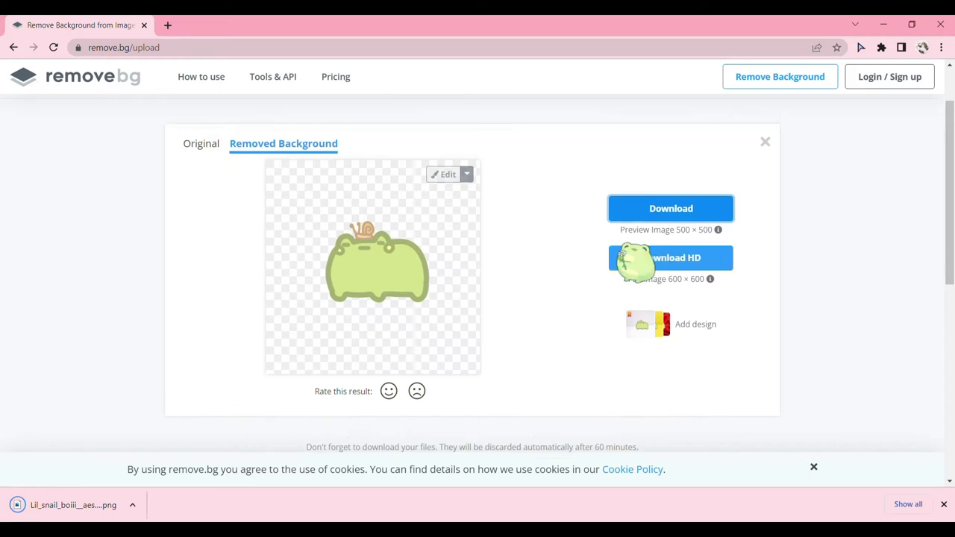
{"action": "scroll", "coordinate": [418, 82], "scroll_direction": "up", "scroll_amount": 1}
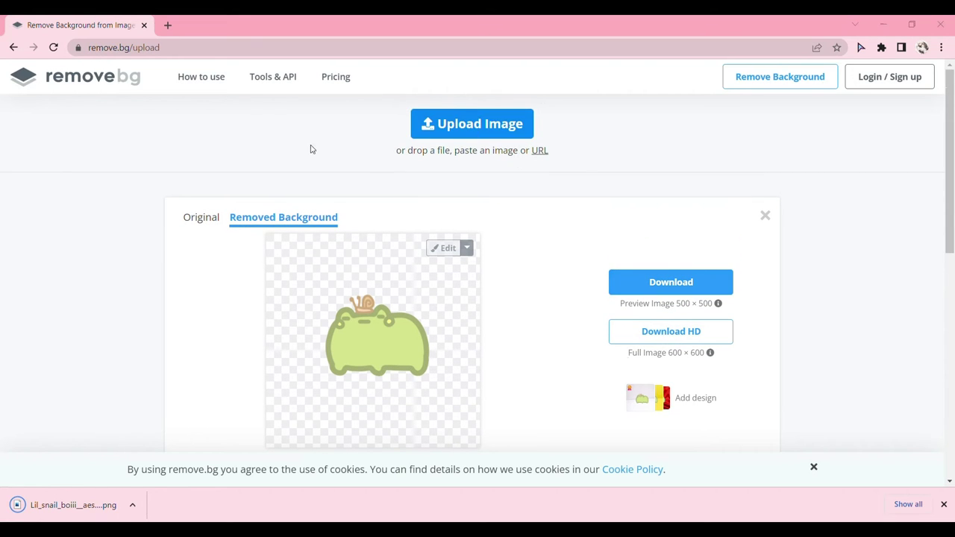
- Upload the sprout frog image, download its transparent result, and hide the downloads list
{"action": "key", "text": "ctrl+v"}
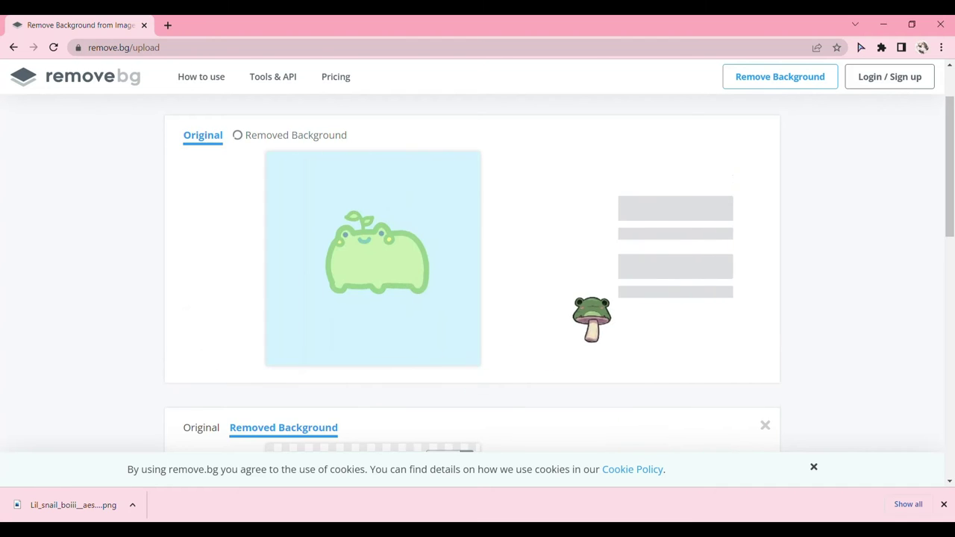
{"action": "scroll", "coordinate": [642, 310], "scroll_direction": "up", "scroll_amount": 1}
{"action": "left_click", "coordinate": [697, 287]}
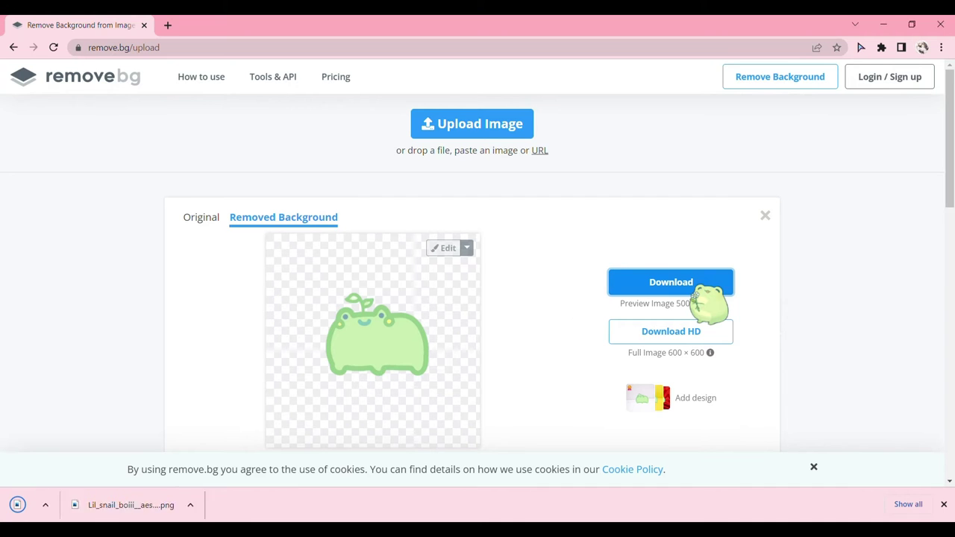
{"action": "left_click", "coordinate": [944, 505]}
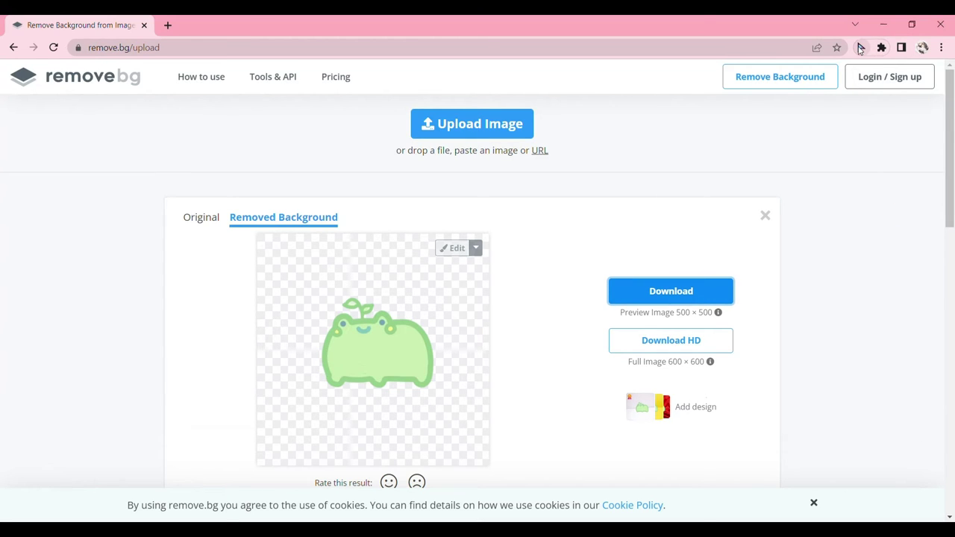
- Open the Custom Cursor extension from the Extensions menu
{"action": "left_click", "coordinate": [880, 49]}
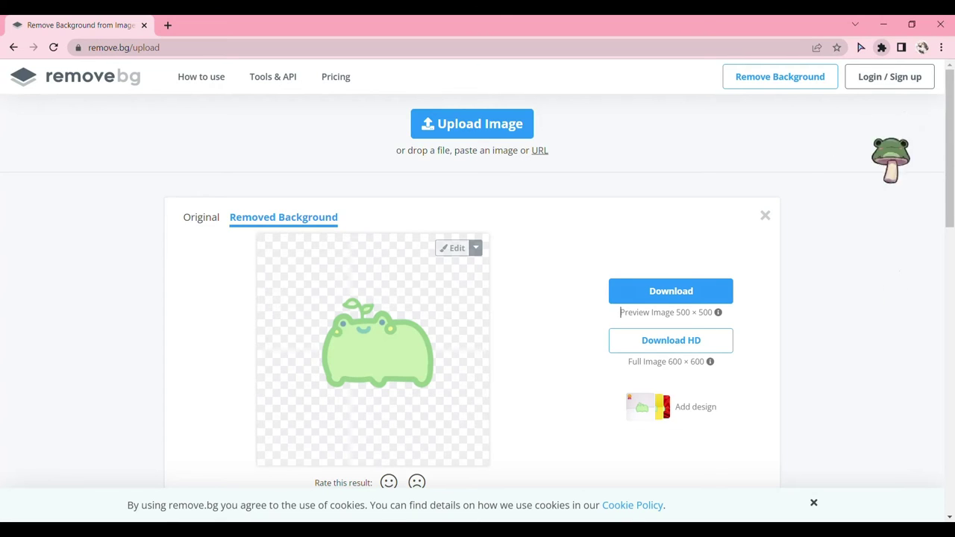
{"action": "left_click", "coordinate": [861, 49]}
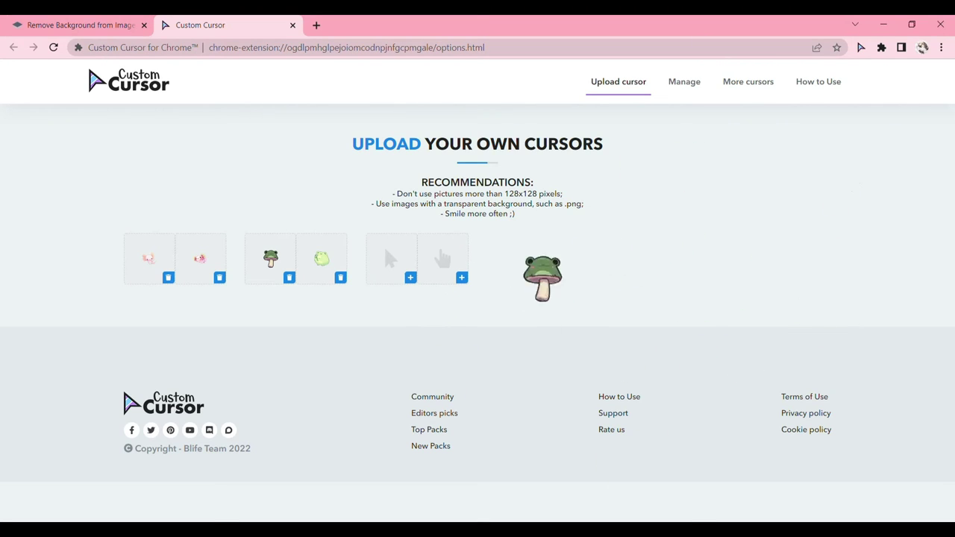
- Upload both transparent frog images as a new cursor pair, apply it, and close remove.bg
{"action": "left_click", "coordinate": [410, 278]}
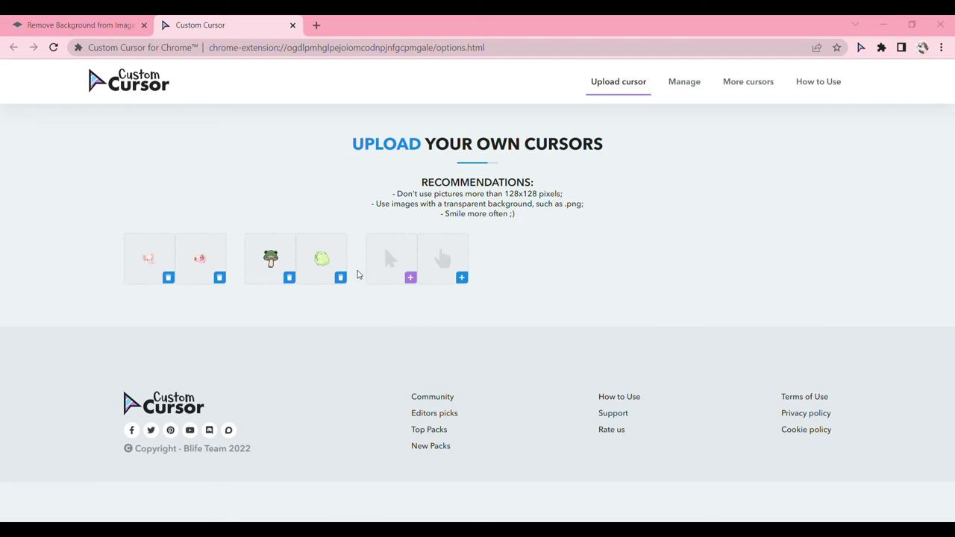
{"action": "key", "text": "Return"}
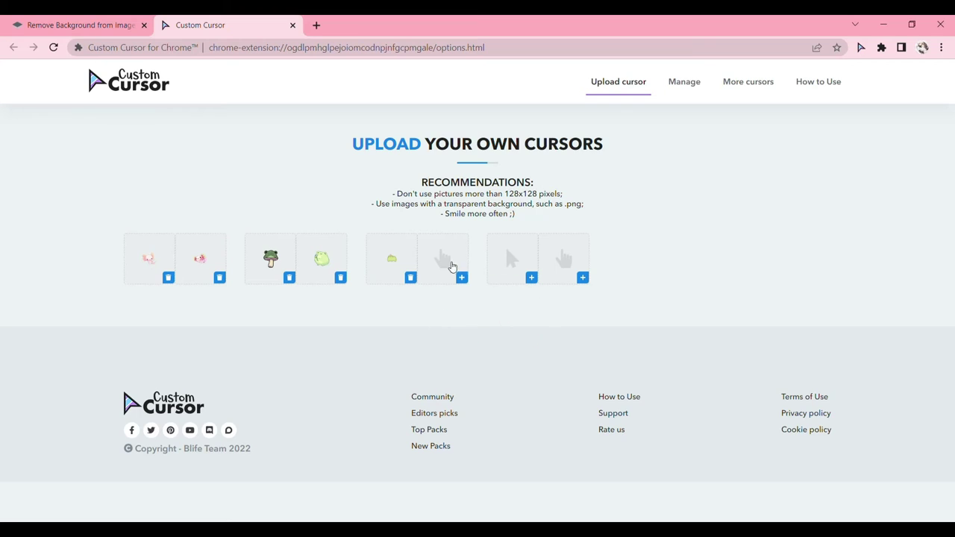
{"action": "left_click", "coordinate": [388, 261]}
{"action": "left_click", "coordinate": [459, 278]}
{"action": "double_click", "coordinate": [364, 136]}
{"action": "left_click", "coordinate": [144, 25]}
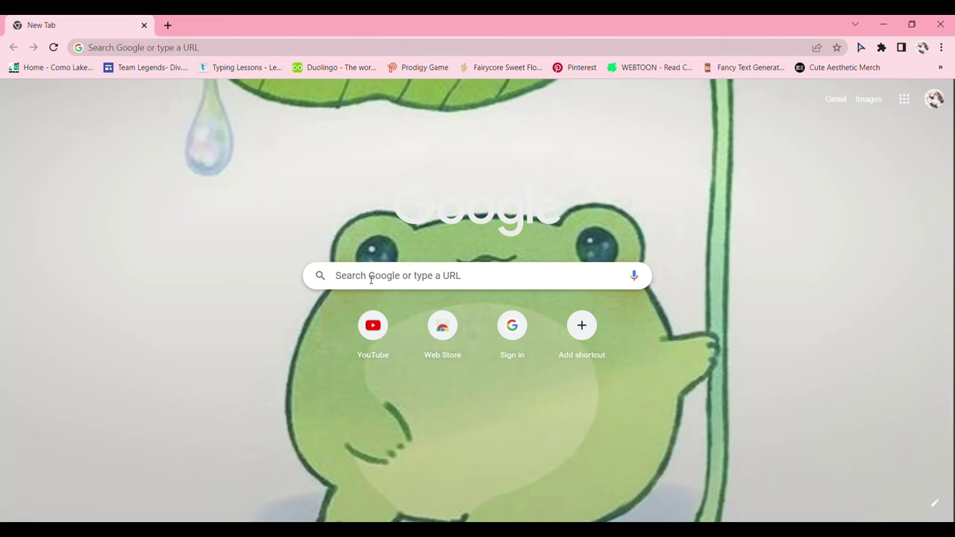
- Open Pinterest in a new tab and scroll well down the frog and kawaii home feed
{"action": "left_click", "coordinate": [168, 25]}
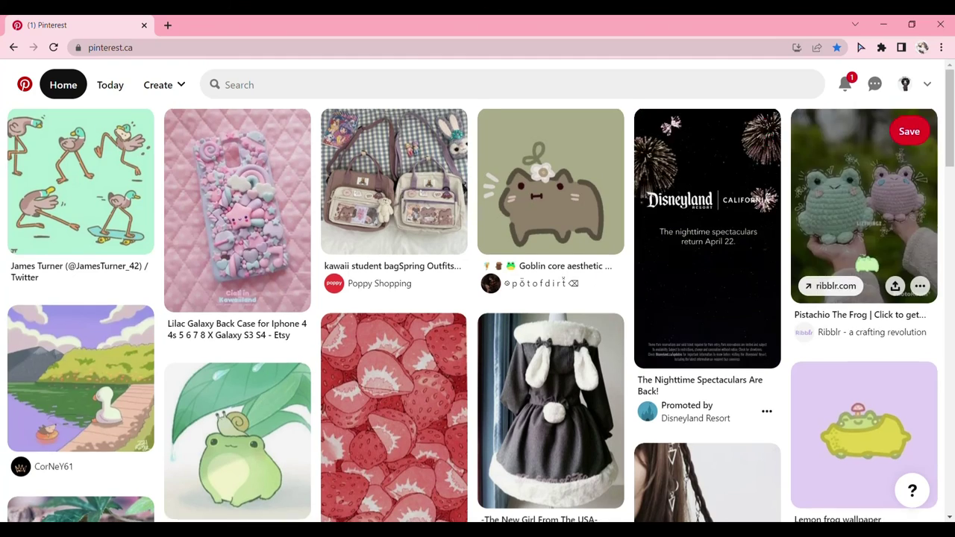
{"action": "scroll", "coordinate": [864, 299], "scroll_direction": "down", "scroll_amount": 3}
{"action": "scroll", "coordinate": [864, 298], "scroll_direction": "down", "scroll_amount": 2}
{"action": "scroll", "coordinate": [864, 299], "scroll_direction": "down", "scroll_amount": 1}
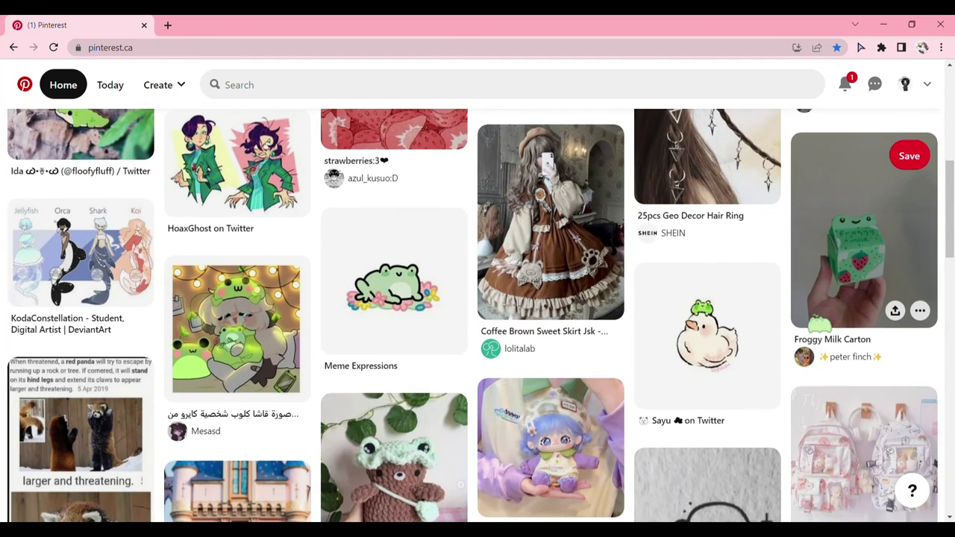
{"action": "scroll", "coordinate": [809, 325], "scroll_direction": "down", "scroll_amount": 3}
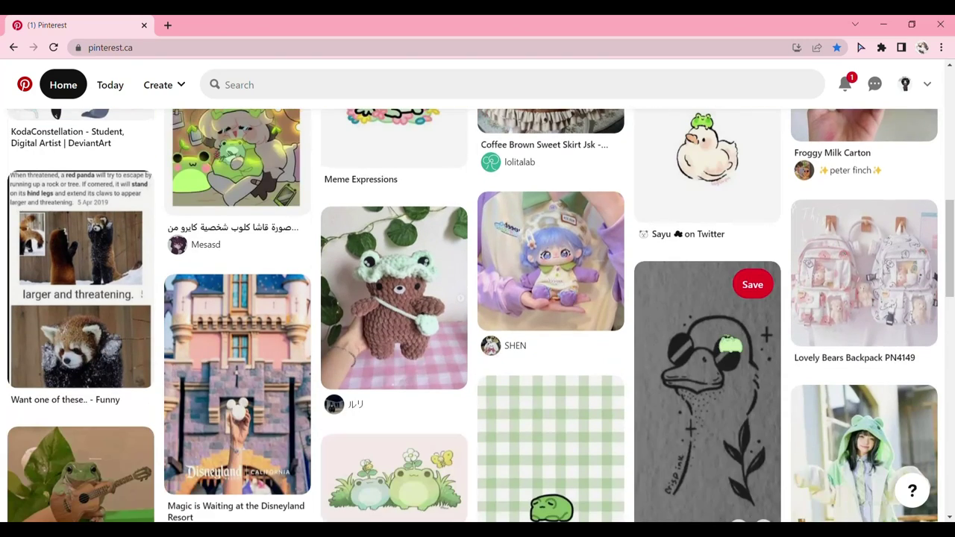
{"action": "scroll", "coordinate": [660, 367], "scroll_direction": "down", "scroll_amount": 2}
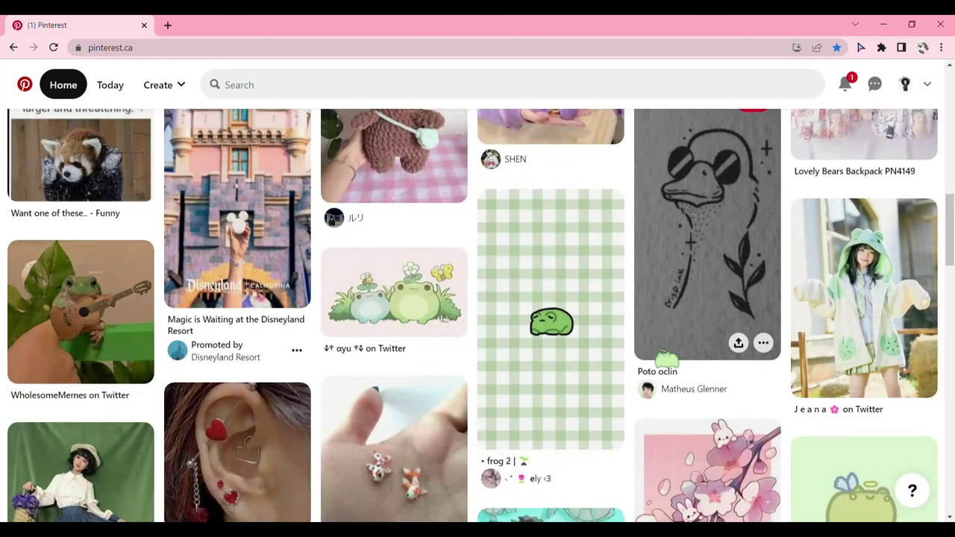
{"action": "scroll", "coordinate": [746, 268], "scroll_direction": "down", "scroll_amount": 4}
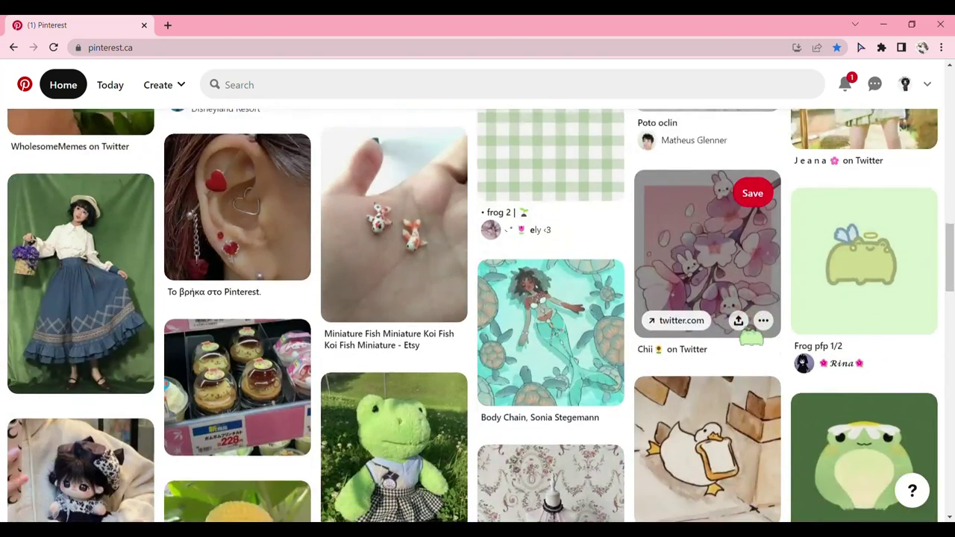
{"action": "scroll", "coordinate": [716, 265], "scroll_direction": "down", "scroll_amount": 2}
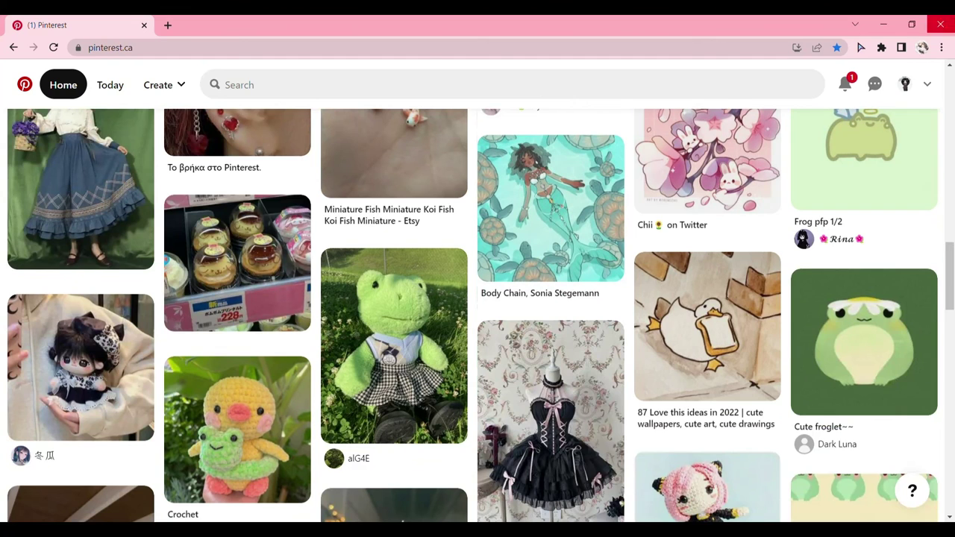